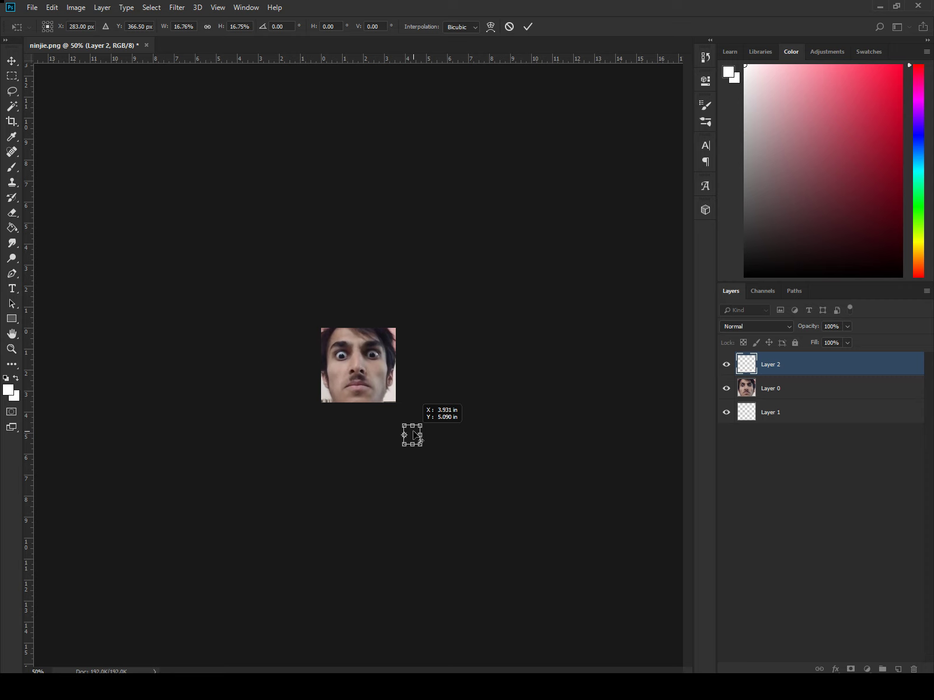
Move the cigar image from outside the canvas over the mouth and enlarge it to about 23%.
key("ctrl+plus")
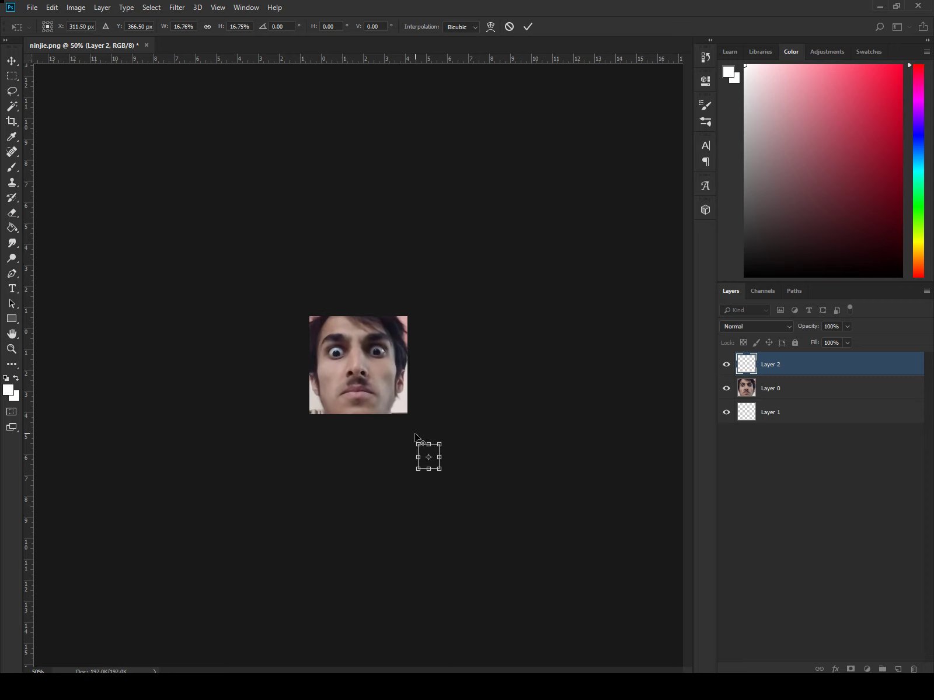
key("ctrl+plus")
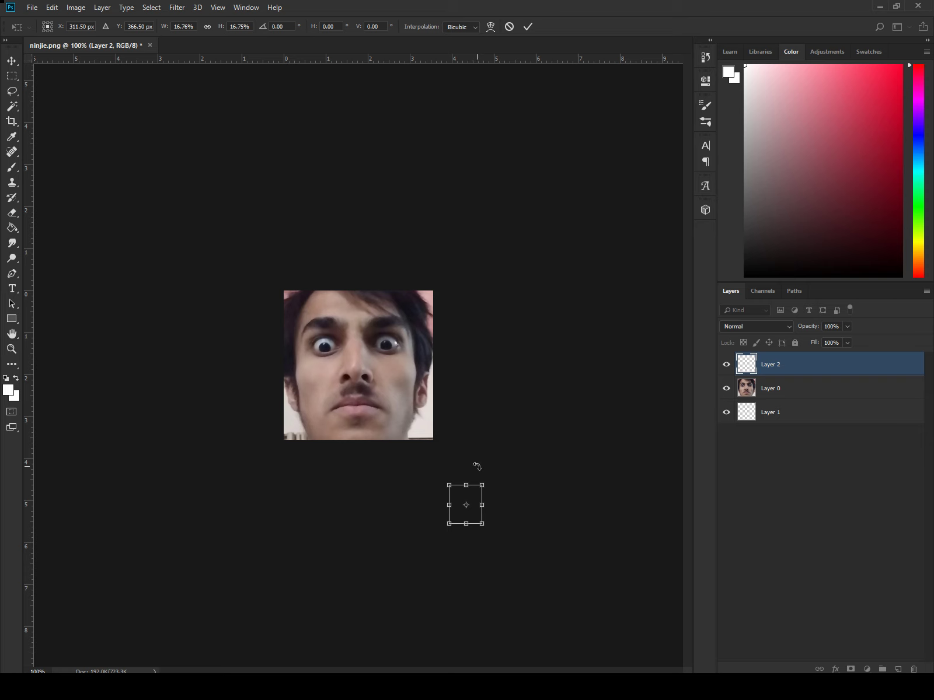
left_click_drag(470, 479, 387, 341)
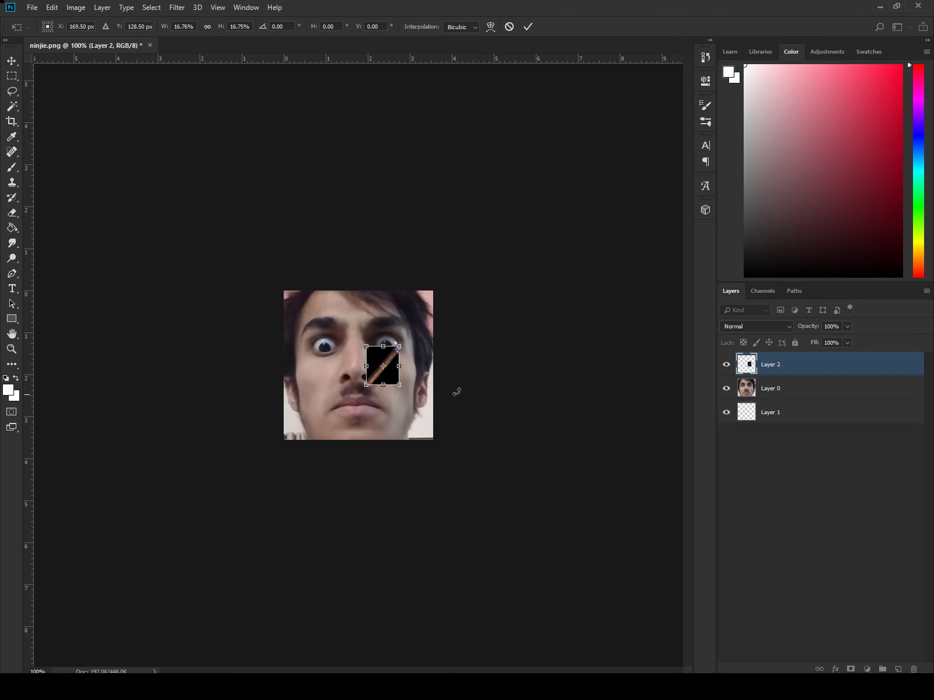
key("ctrl+plus")
key("ctrl+plus")
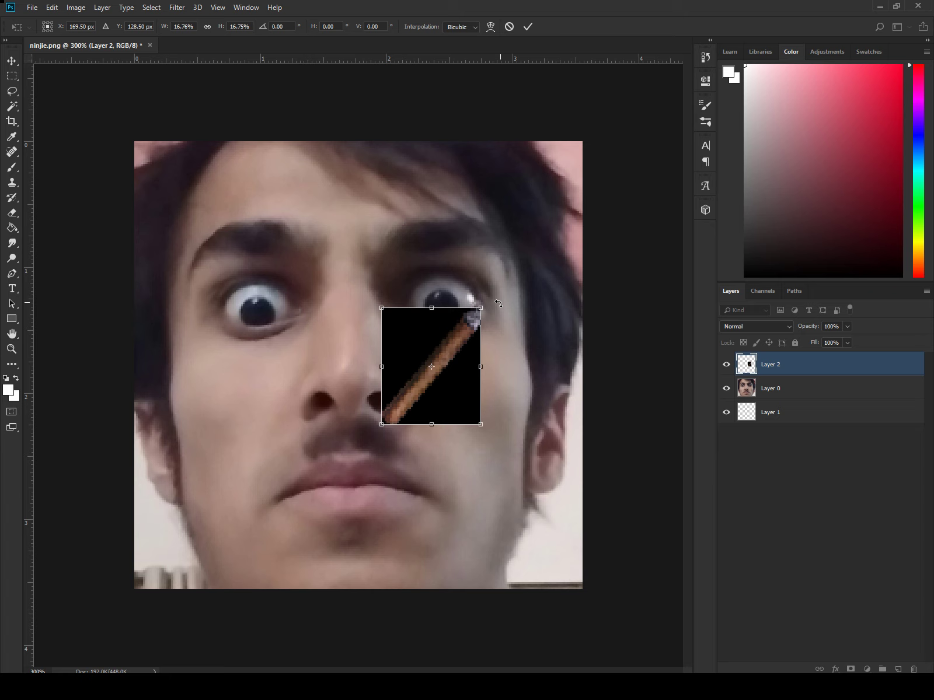
left_click_drag(480, 305, 515, 266)
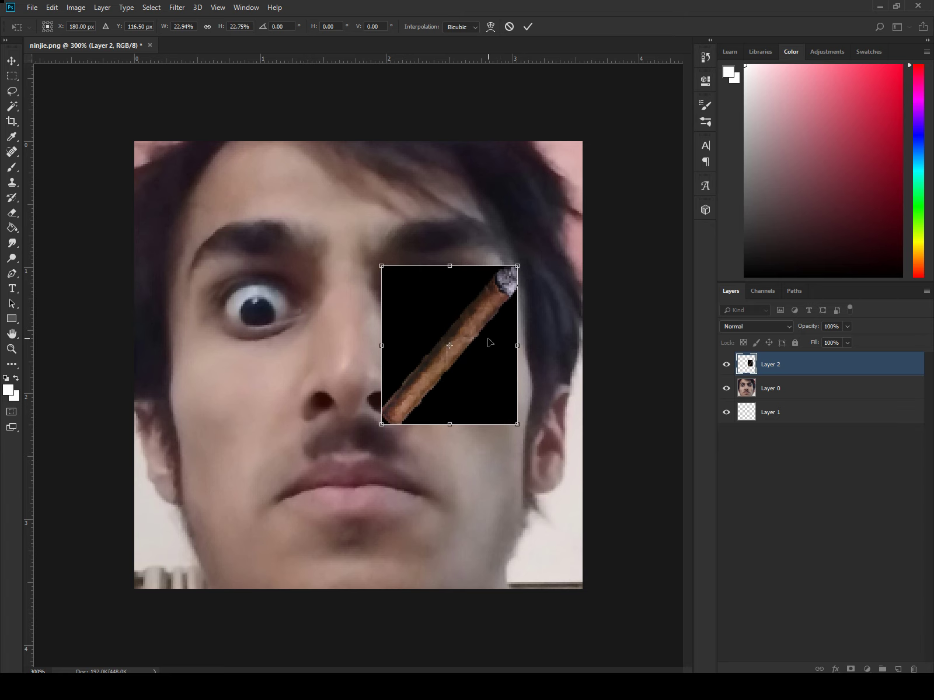
left_click_drag(489, 341, 456, 409)
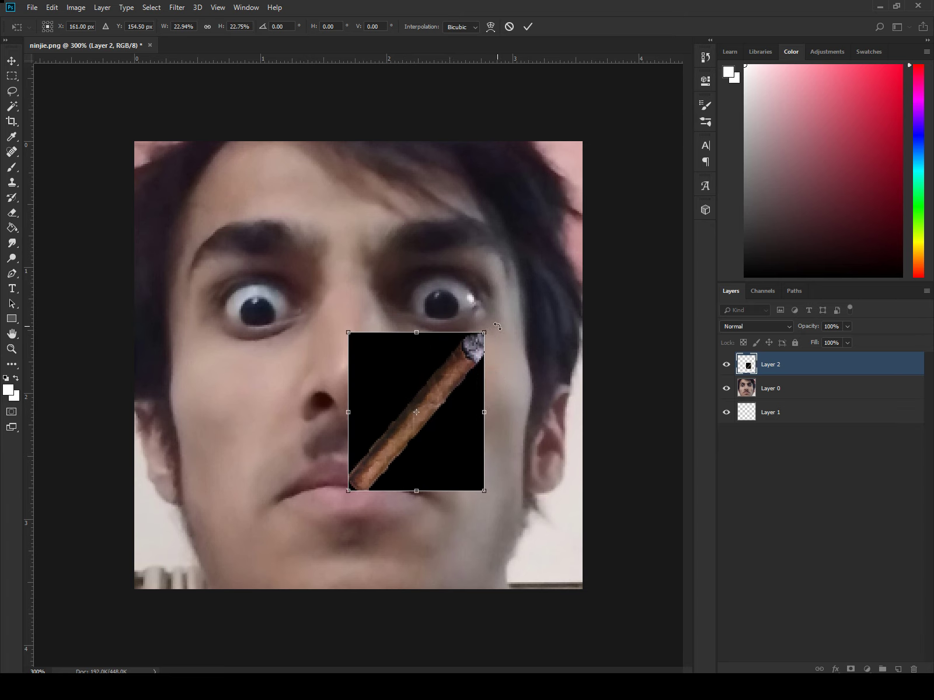
Rotate the cigar image to about 32°, scale it to about 27.5%, place its lower end at the mouth, and apply the transform.
left_click_drag(497, 326, 522, 361)
left_click_drag(447, 397, 464, 421)
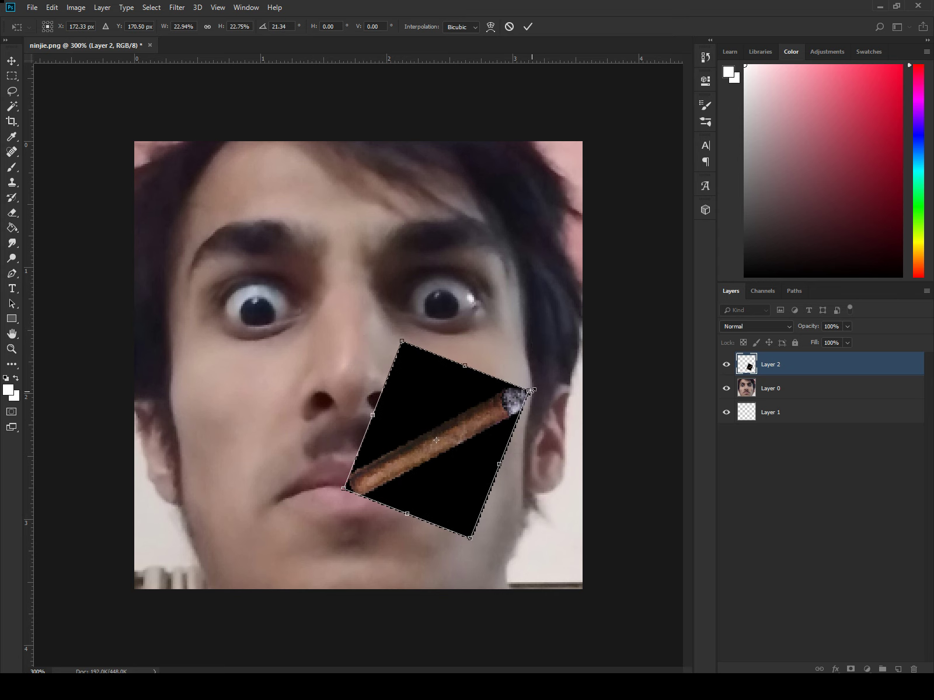
left_click_drag(529, 390, 481, 399)
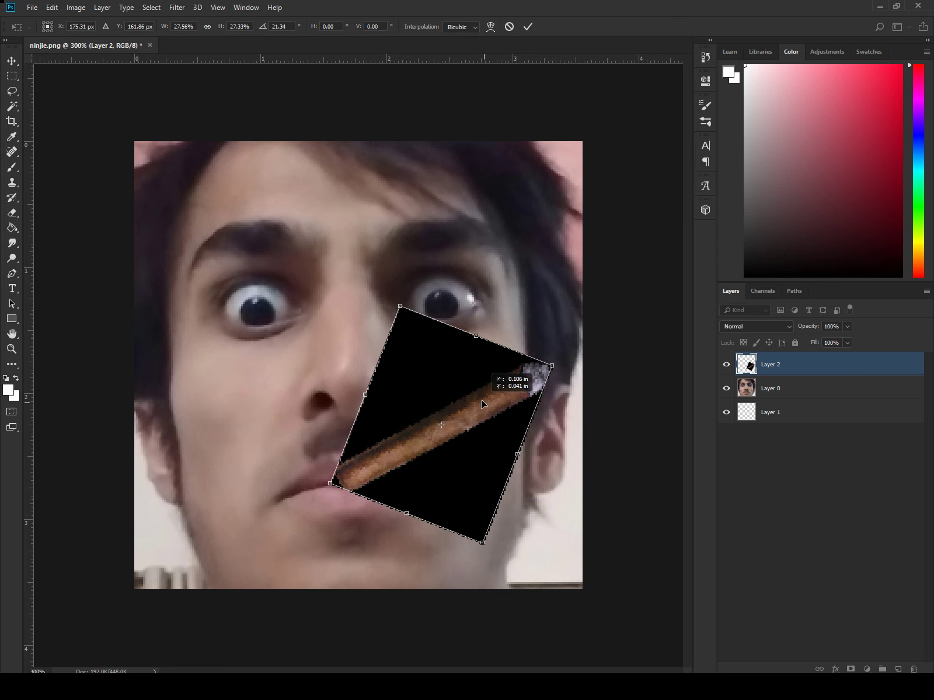
left_click_drag(579, 363, 581, 378)
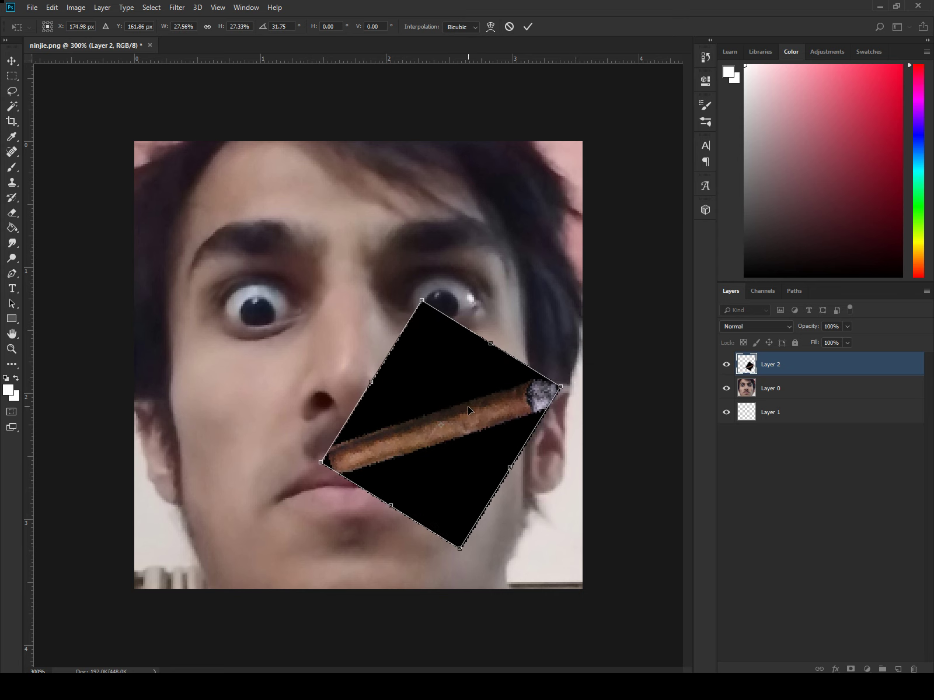
left_click_drag(467, 405, 476, 429)
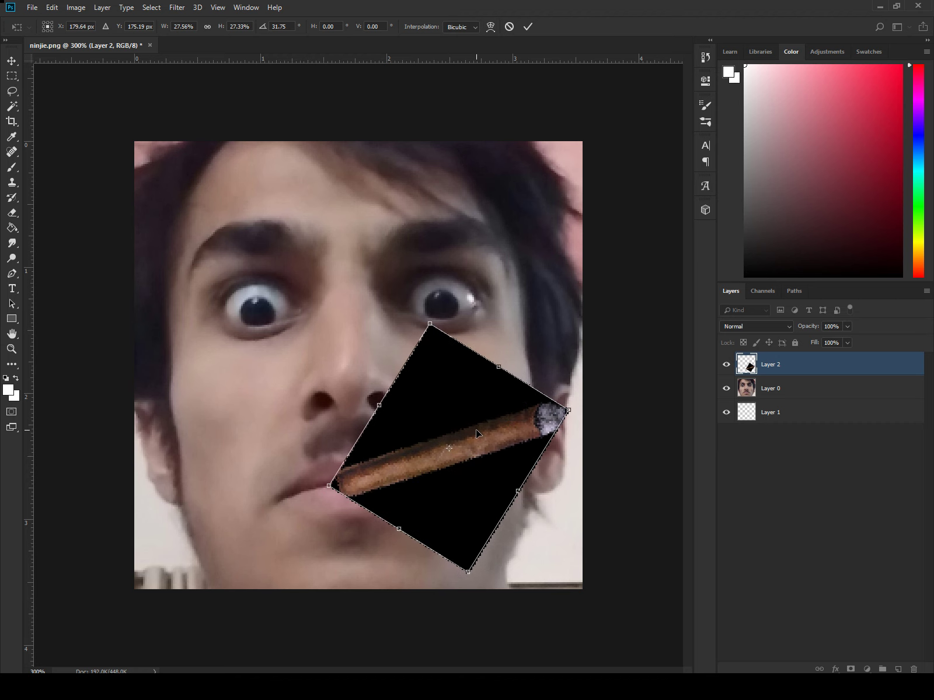
key("Return")
Remove the black background areas around the cigar on Layer 2 using the Magic Wand.
key("b")
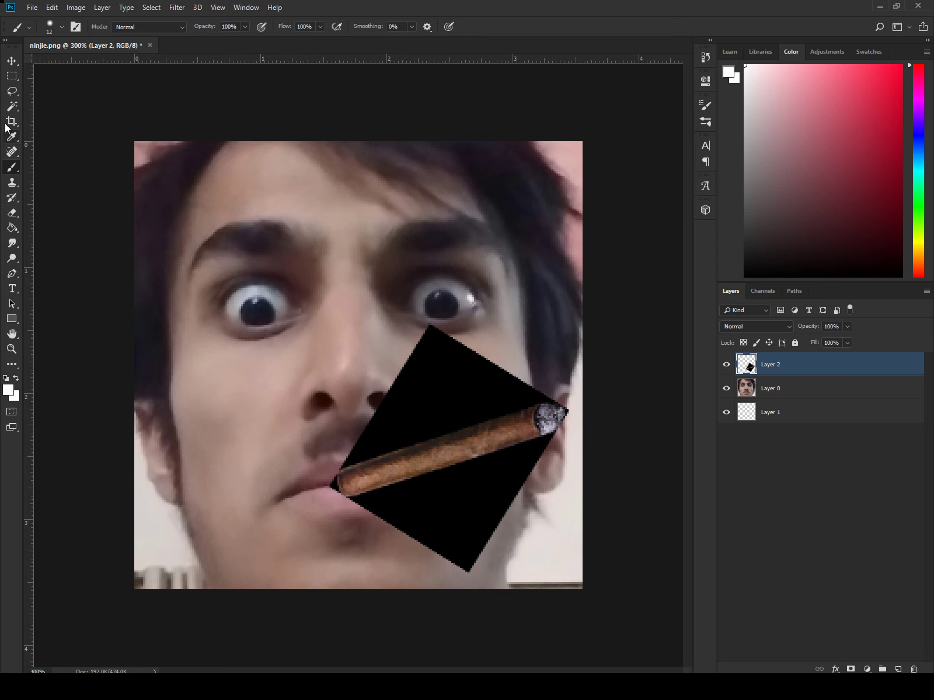
left_click(12, 106)
left_click(485, 390)
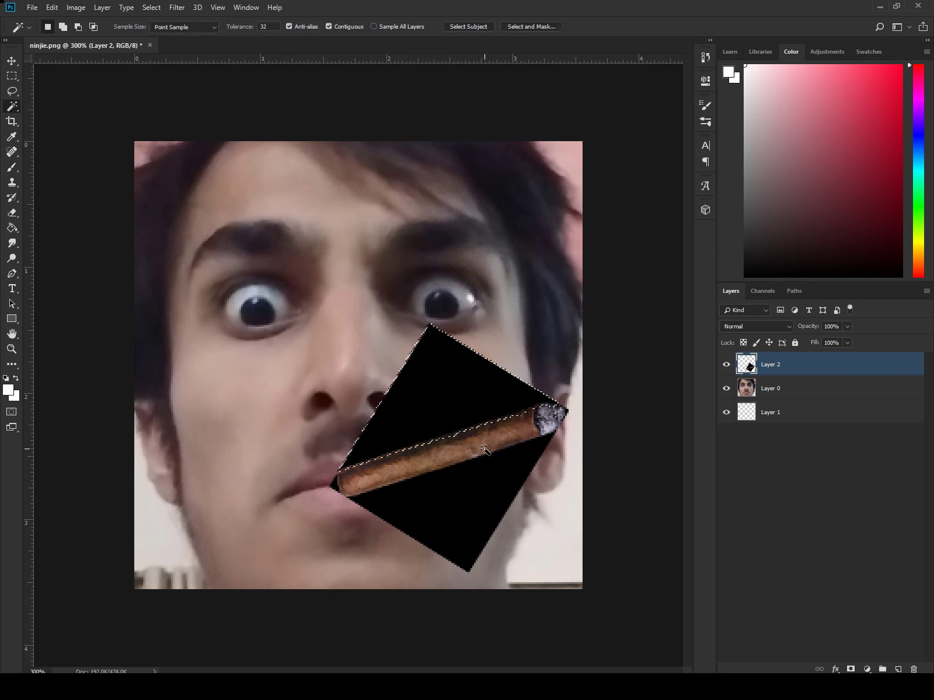
key("Delete")
left_click(464, 516)
key("Delete")
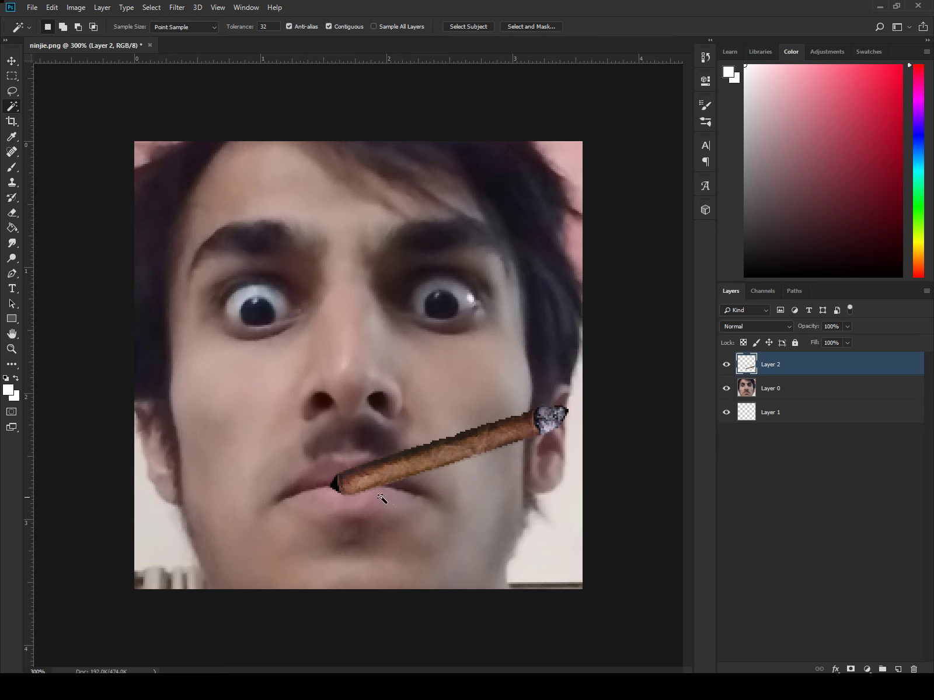
left_click(333, 486)
key("Delete")
Paint bright red embers on the cigar's ash tip with a 1 px Soft Round brush.
left_click(12, 168)
right_click(442, 304)
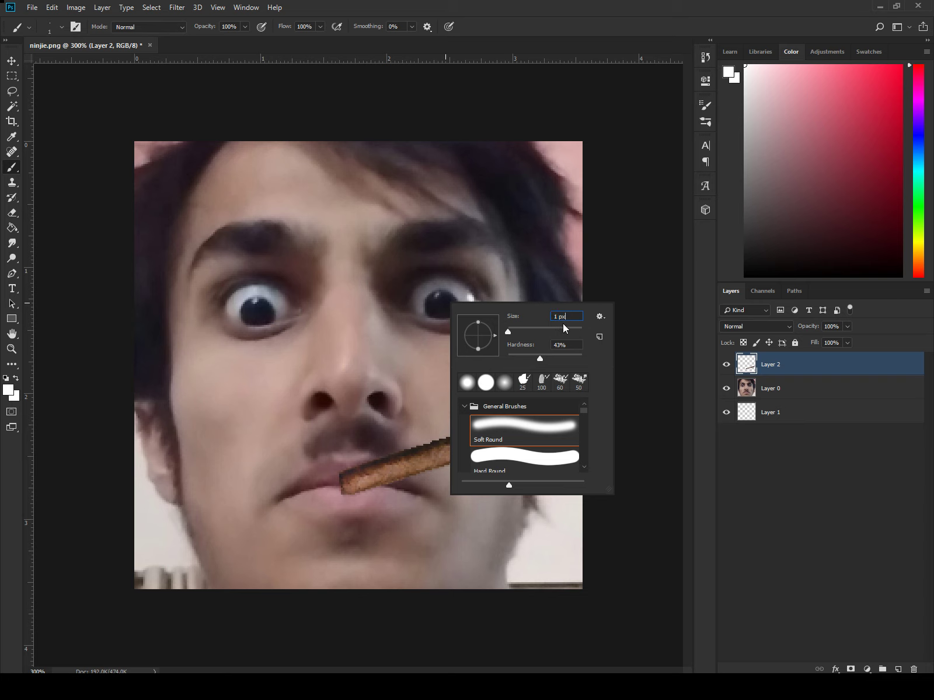
mouse_move(820, 83)
left_mouse_down()
mouse_move(854, 87)
mouse_move(932, 60)
left_mouse_up()
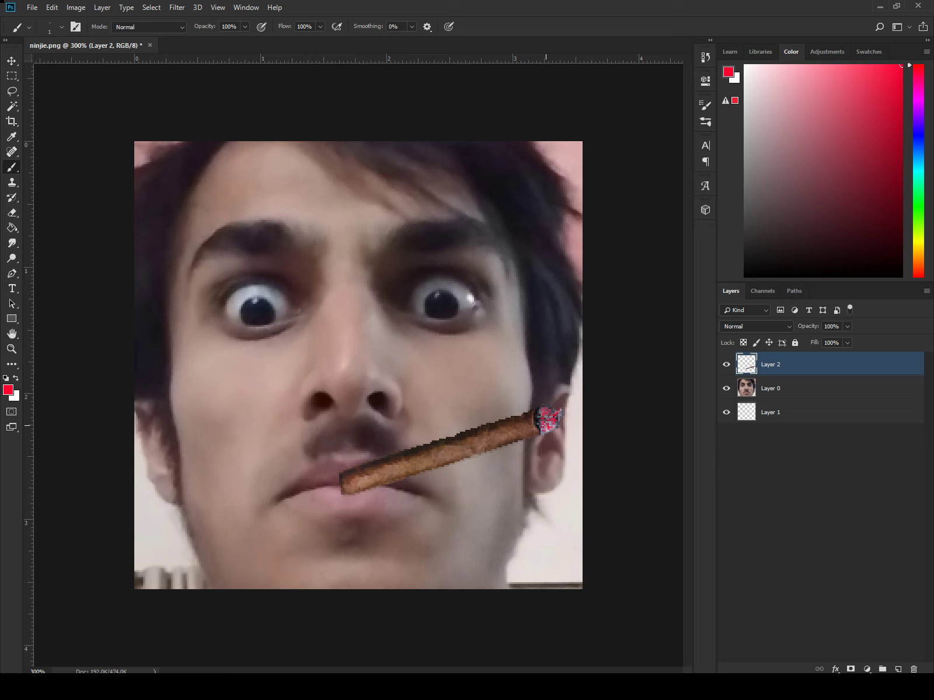
Twirl the mouth on Layer 0 with the Liquify filter using a size 91 brush, and apply the distortion.
left_click(758, 394)
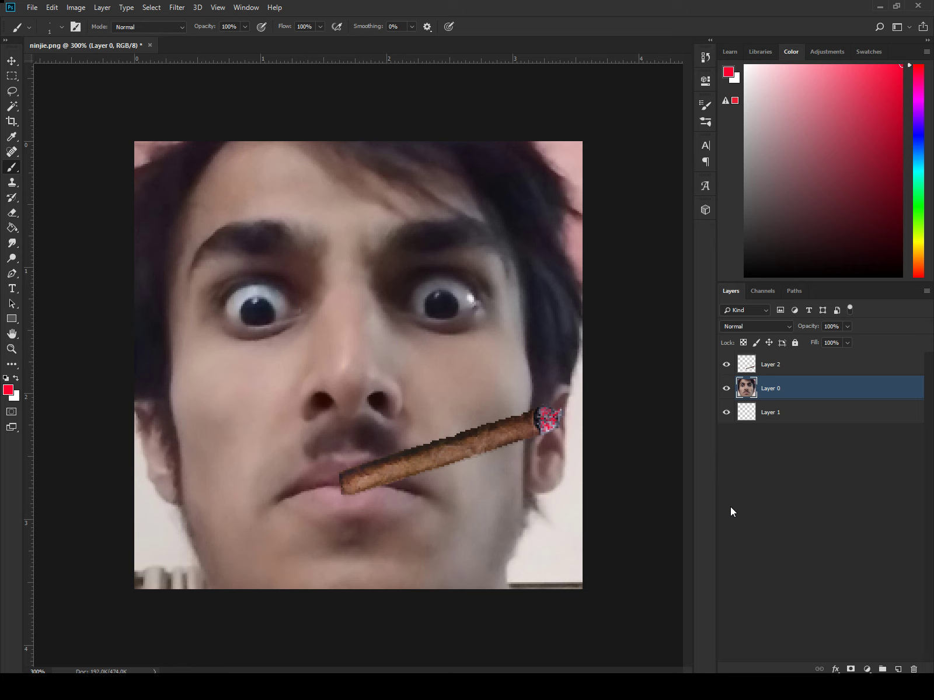
left_click(177, 7)
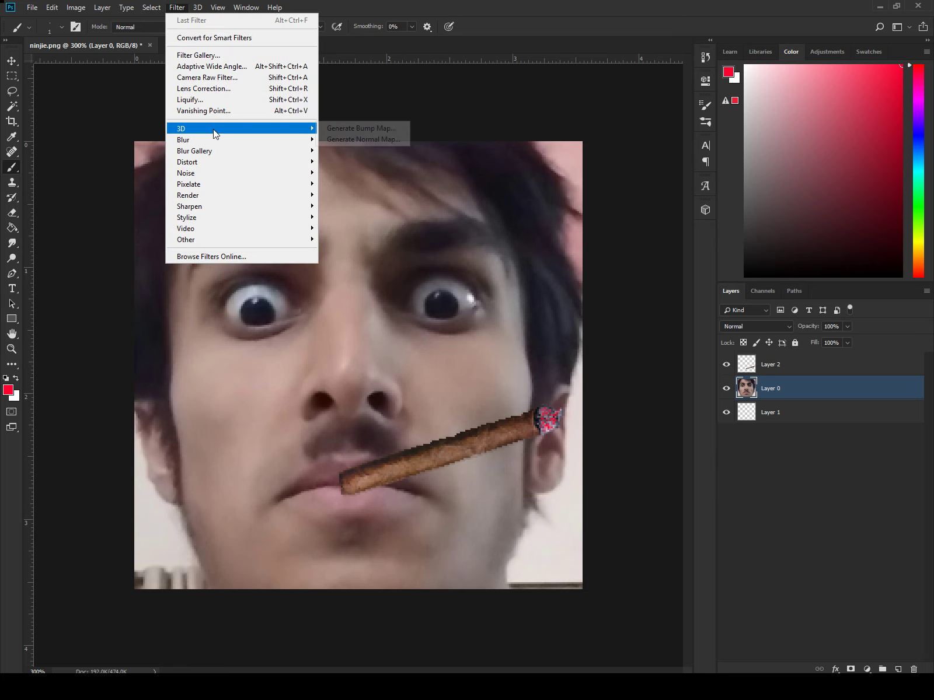
mouse_move(264, 217)
left_click(264, 99)
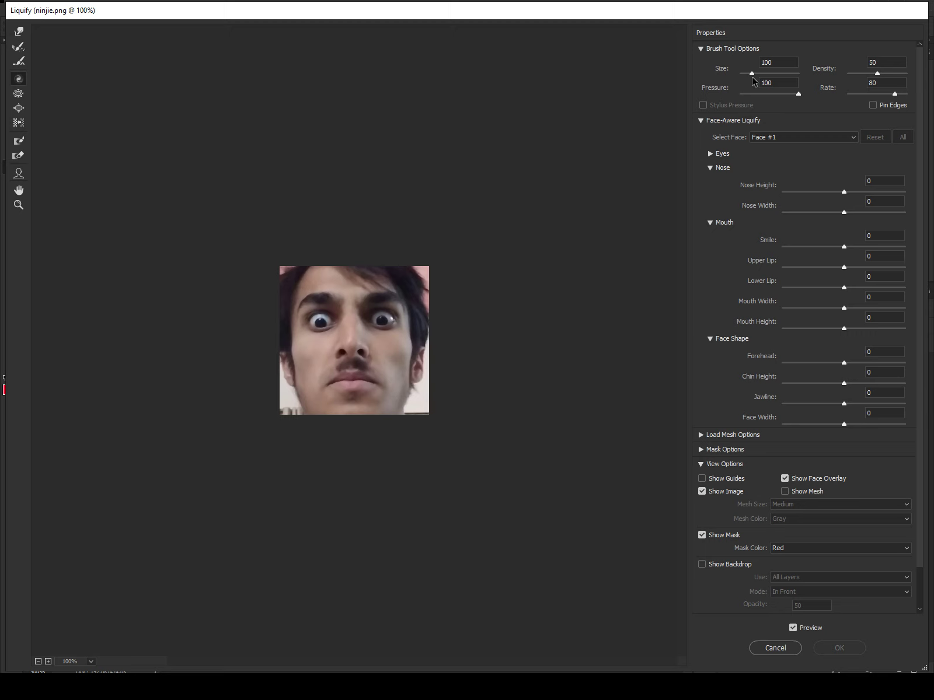
left_click_drag(753, 76, 747, 76)
left_click_drag(336, 379, 352, 383)
left_click_drag(750, 77, 751, 75)
mouse_move(343, 384)
left_mouse_down()
mouse_move(377, 381)
mouse_move(338, 393)
mouse_move(368, 369)
mouse_move(347, 391)
mouse_move(356, 371)
mouse_move(350, 405)
mouse_move(349, 374)
mouse_move(325, 389)
mouse_move(343, 400)
left_mouse_up()
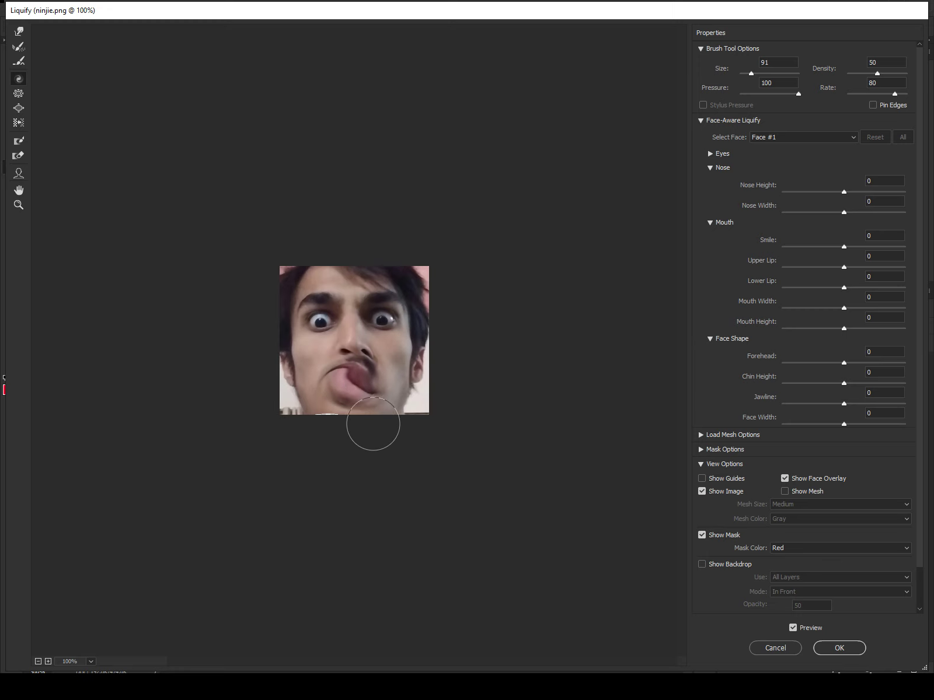
key("ctrl+z")
mouse_move(346, 384)
left_mouse_down()
mouse_move(366, 393)
mouse_move(392, 392)
mouse_move(384, 388)
mouse_move(397, 381)
mouse_move(376, 412)
left_mouse_up()
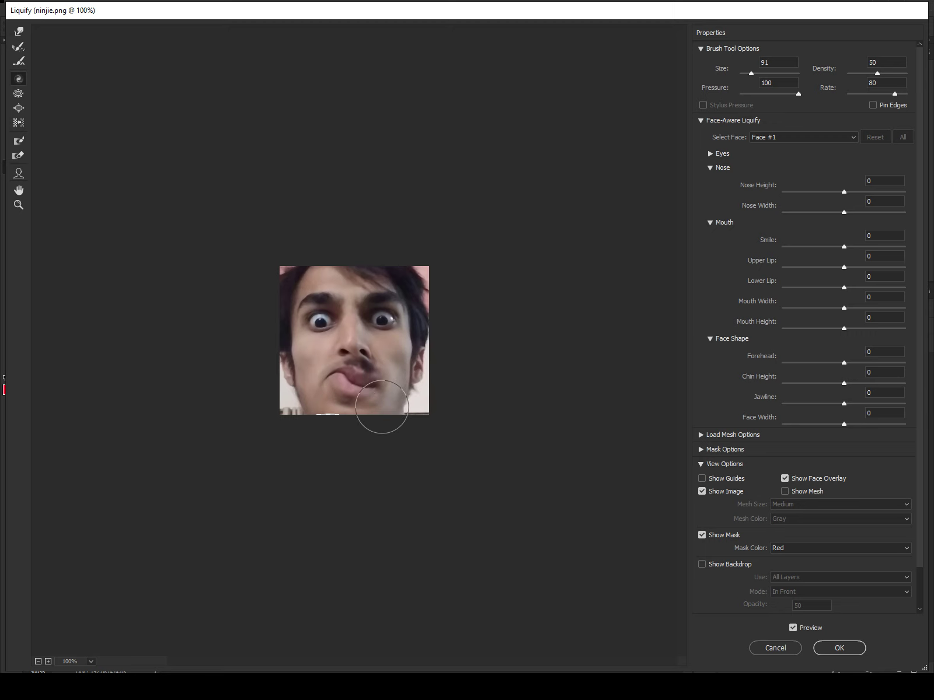
left_click(825, 648)
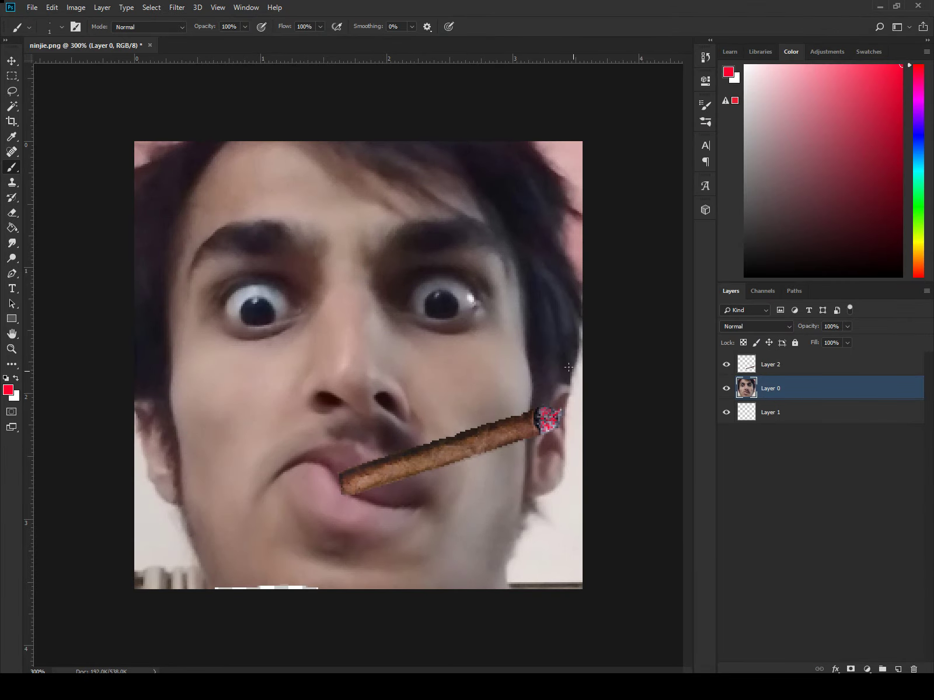
Add a new layer above Layer 2 and lasso the white area of the eye farther from the cigar, excluding the pupil.
left_click(12, 92)
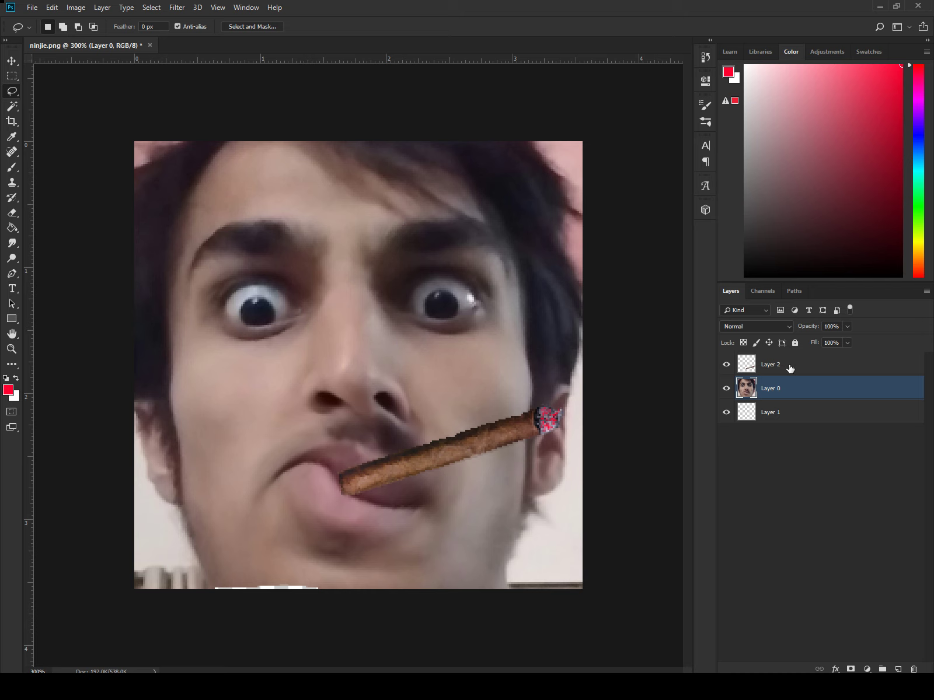
left_click(817, 366)
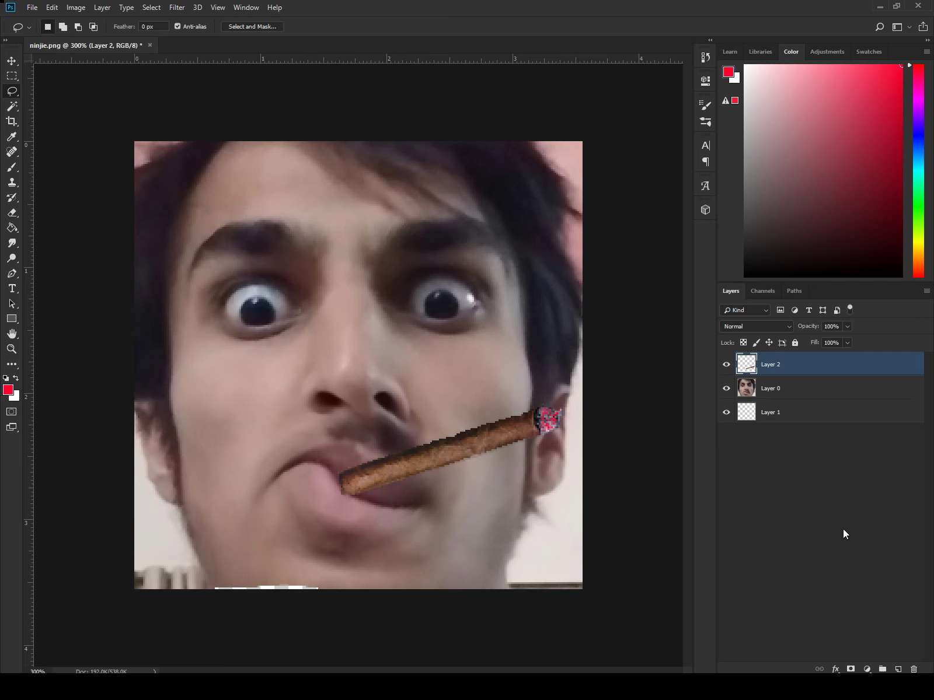
left_click(898, 669)
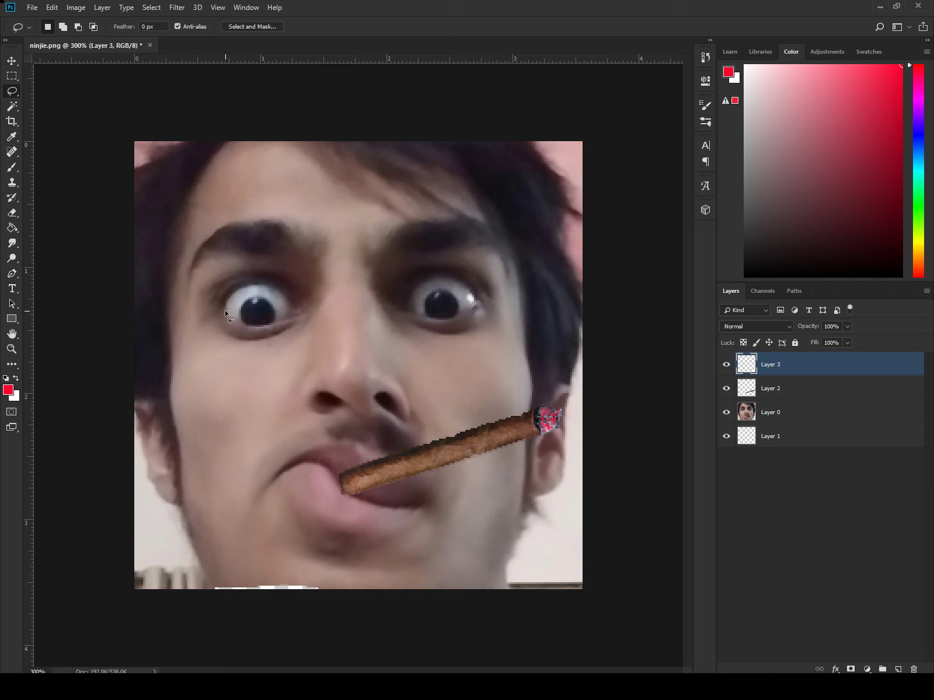
mouse_move(226, 298)
left_mouse_down()
mouse_move(264, 284)
mouse_move(291, 308)
mouse_move(278, 320)
mouse_move(266, 301)
mouse_move(245, 304)
left_mouse_up()
left_click_drag(225, 313, 226, 315)
Fill the selected eye white with red using a 25 px brush.
left_click(12, 167)
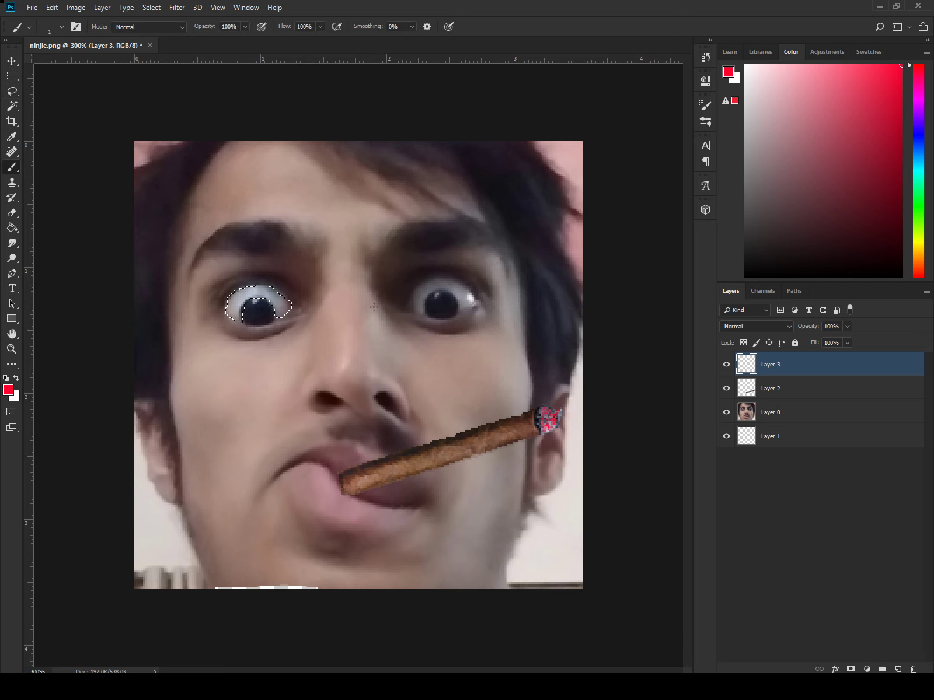
right_click(433, 337)
left_click_drag(432, 338, 445, 336)
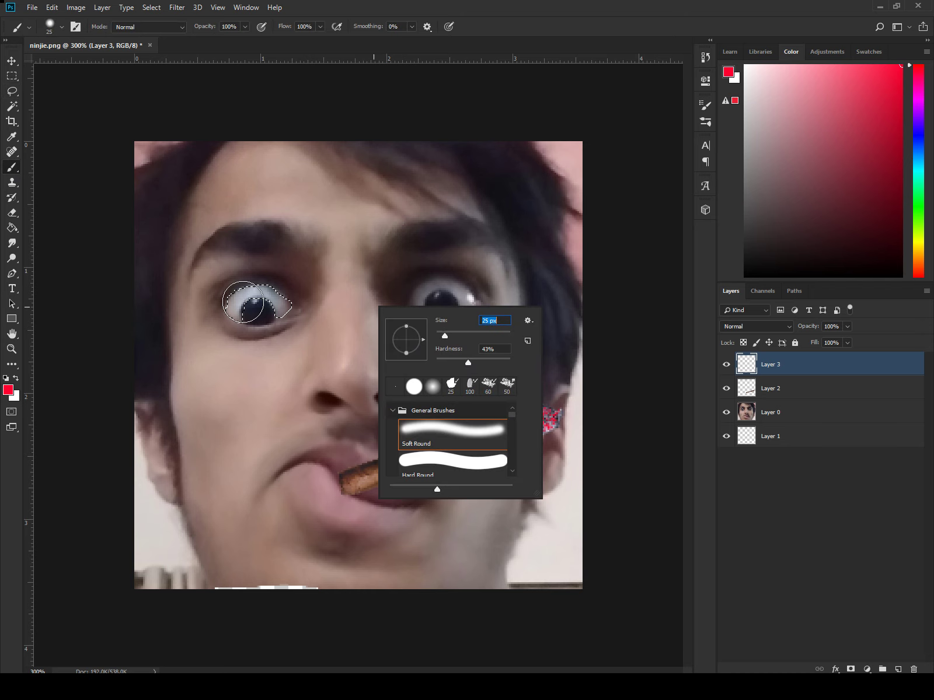
key("Return")
left_click_drag(245, 301, 286, 300)
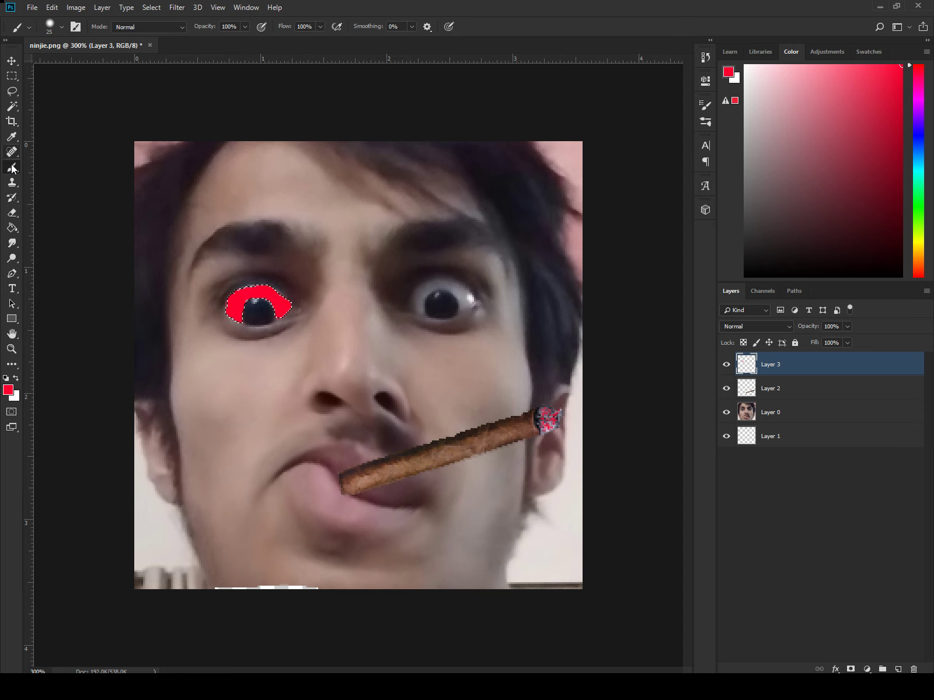
Lasso the white of the eye above the cigar, paint it red on Layer 3, and deselect.
left_click(13, 91)
left_click(329, 286)
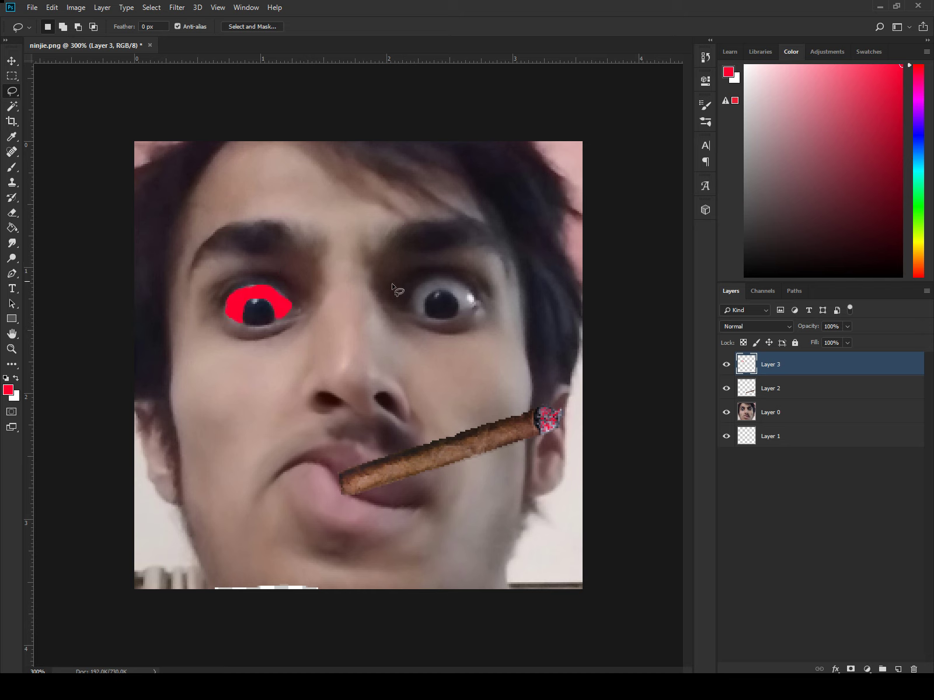
mouse_move(417, 312)
left_mouse_down()
mouse_move(414, 287)
mouse_move(438, 280)
mouse_move(471, 292)
mouse_move(475, 304)
mouse_move(461, 311)
mouse_move(438, 292)
mouse_move(428, 299)
mouse_move(429, 318)
mouse_move(415, 313)
mouse_move(466, 295)
left_mouse_up()
left_click(15, 169)
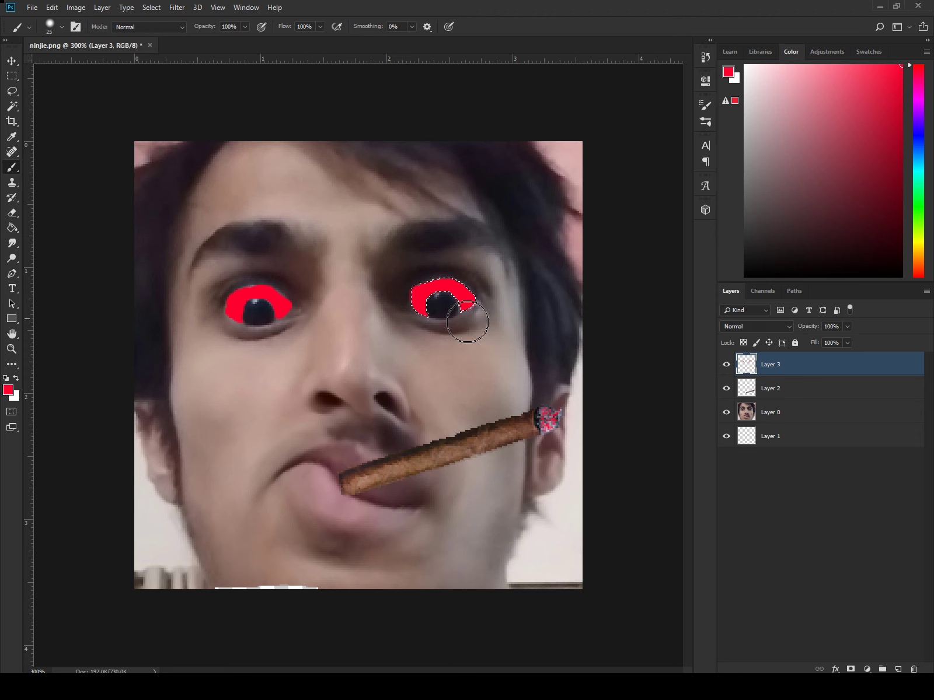
key("ctrl+d")
Lower the opacity of the red eye layer, Layer 3, to 21%.
left_click(846, 326)
left_click(822, 339)
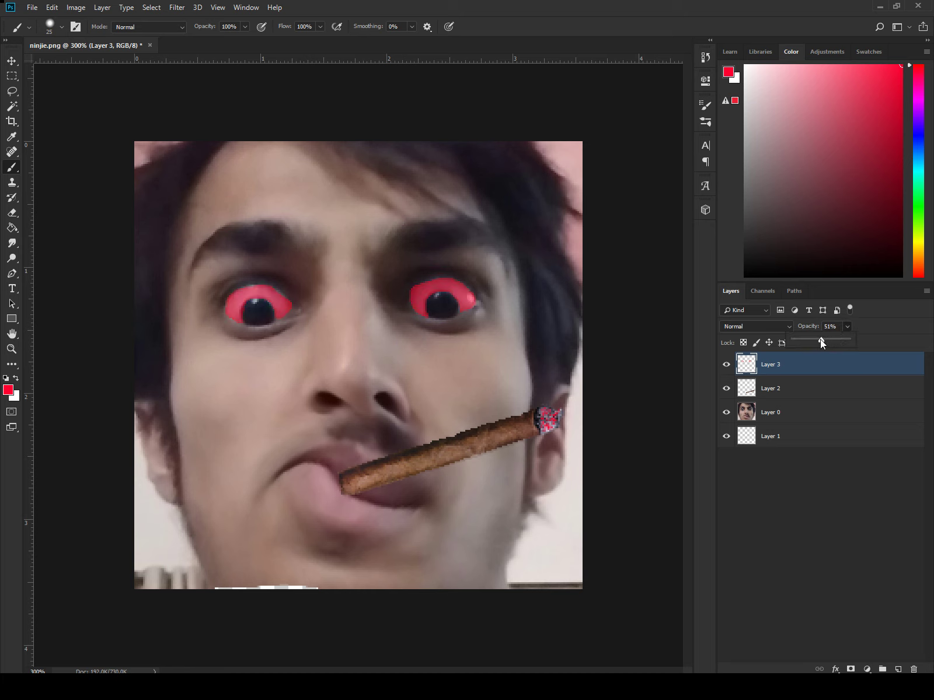
left_click_drag(820, 341, 808, 341)
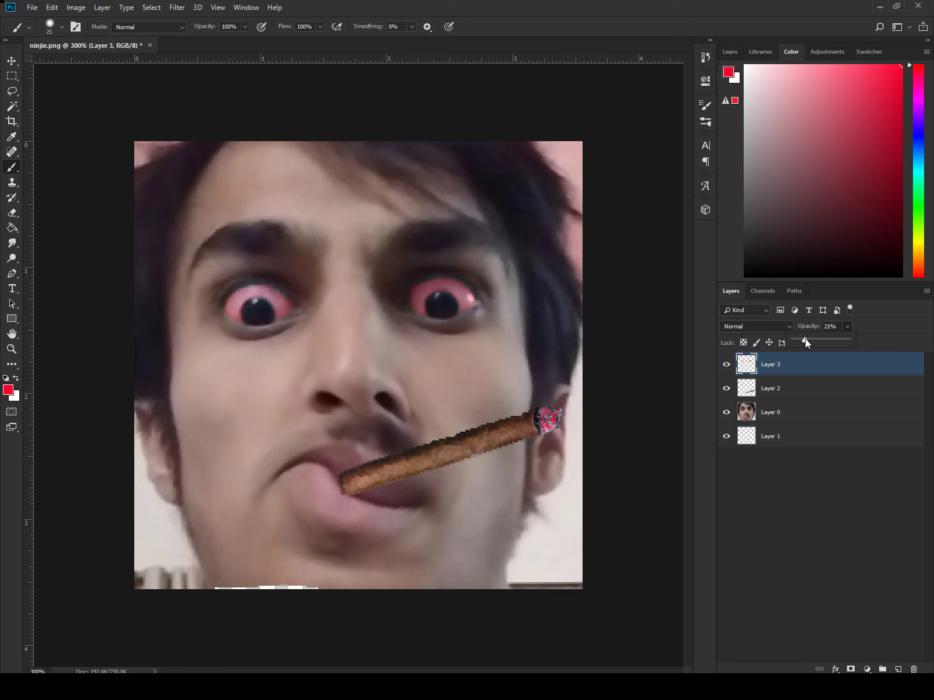
Set the brush size to 7 px.
right_click(280, 291)
left_click_drag(346, 322, 340, 322)
left_click(264, 290)
left_click(896, 668)
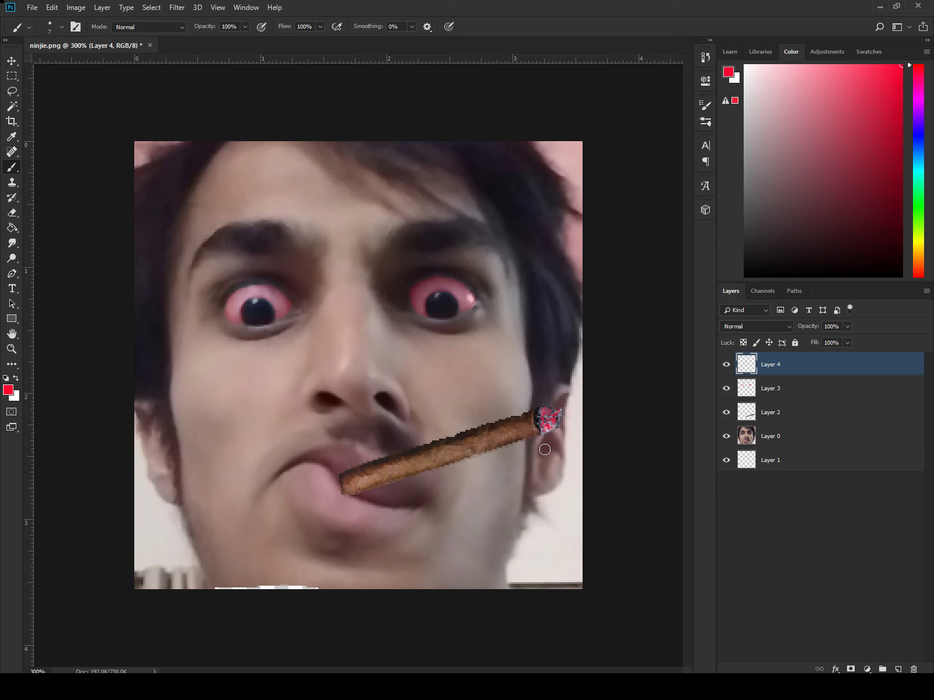
left_click(772, 325)
left_click(773, 324)
left_click(914, 669)
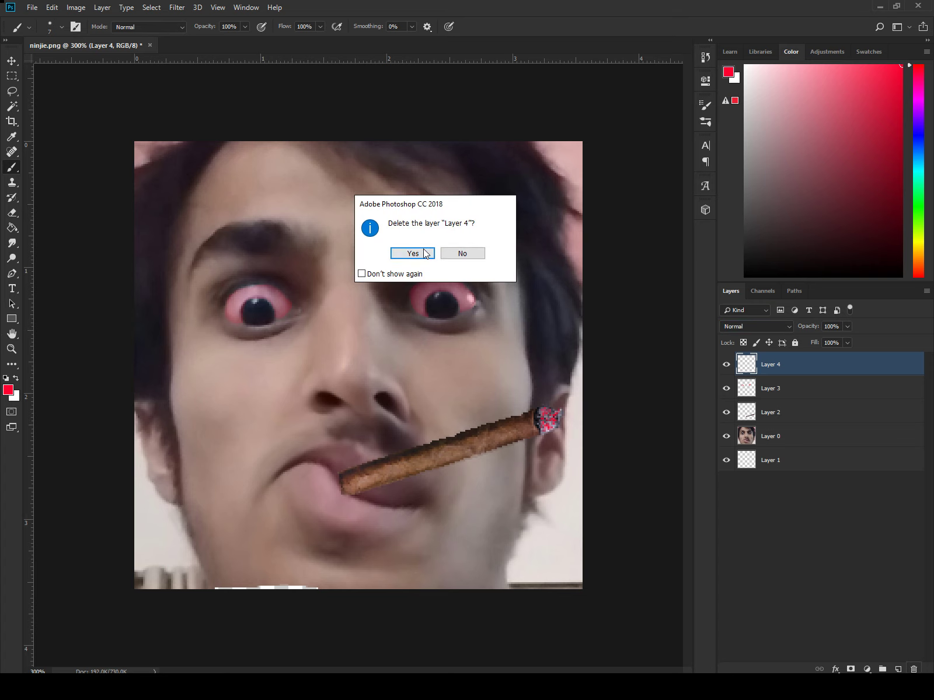
left_click(413, 253)
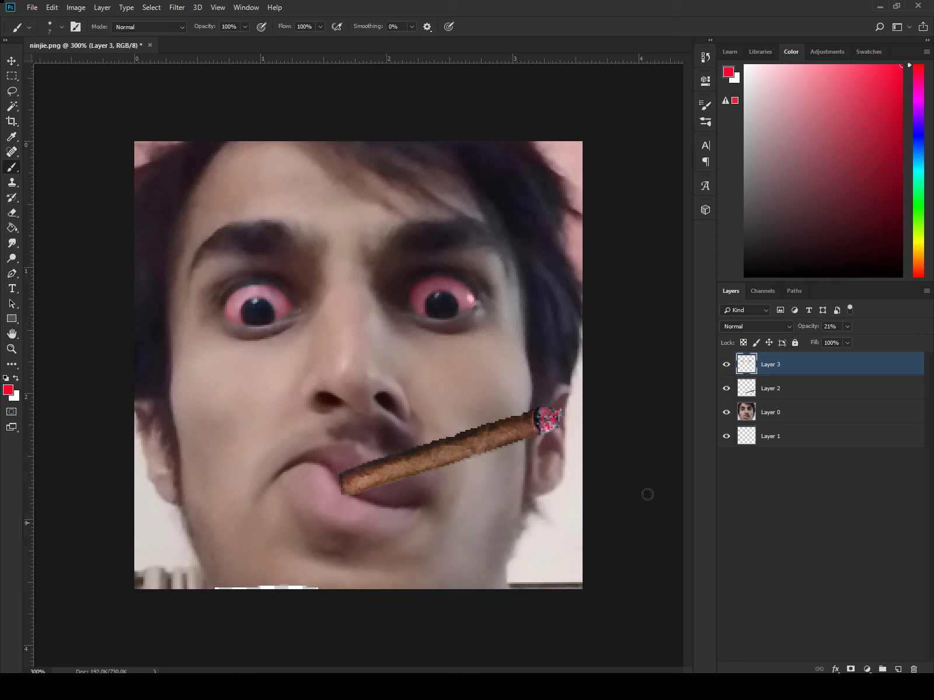